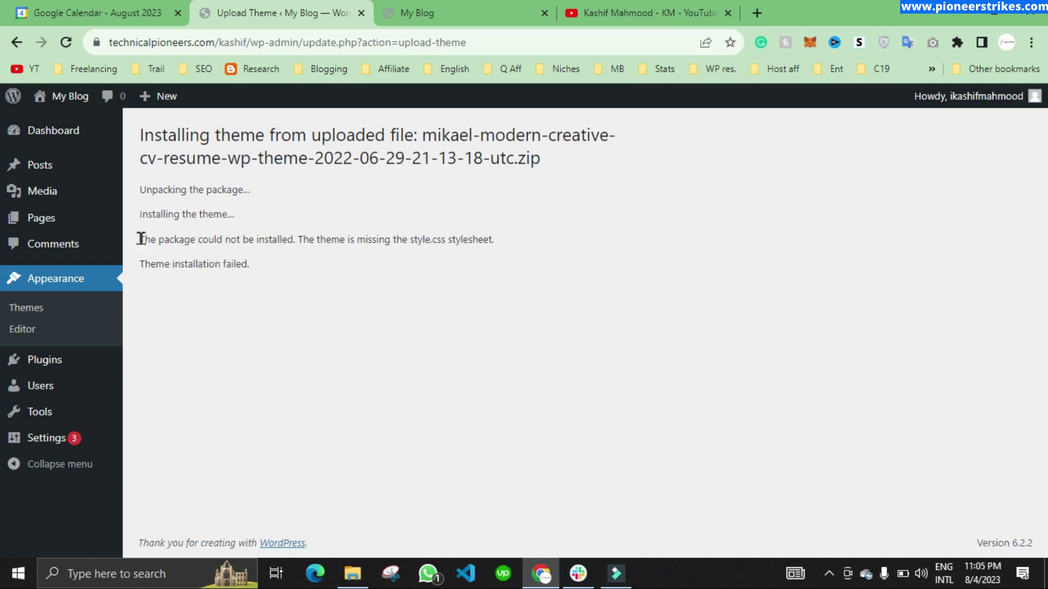
Highlight the missing style.css error and the 'Theme installation failed' line
left_click_drag(141, 239, 494, 242)
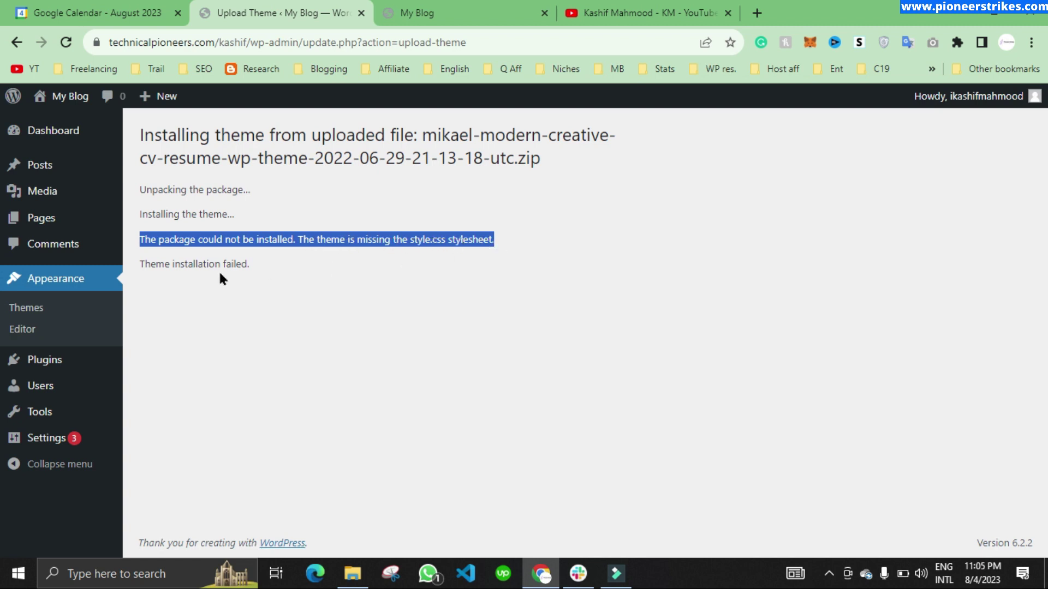
left_click_drag(143, 265, 329, 268)
left_click(329, 268)
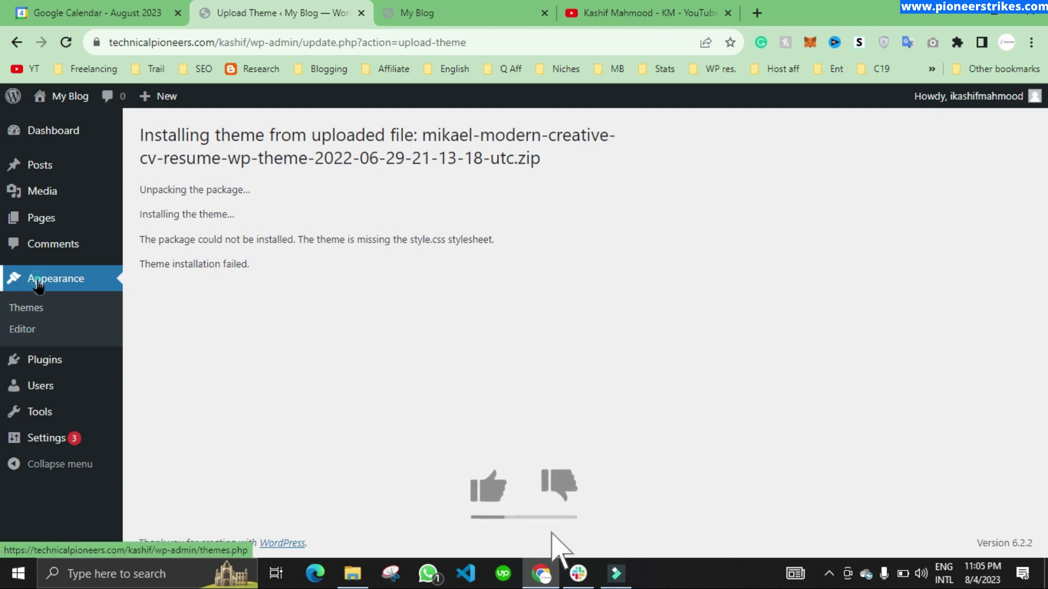
Look over the installed themes, then the plugins list showing Really Simple SSL
left_click(65, 288)
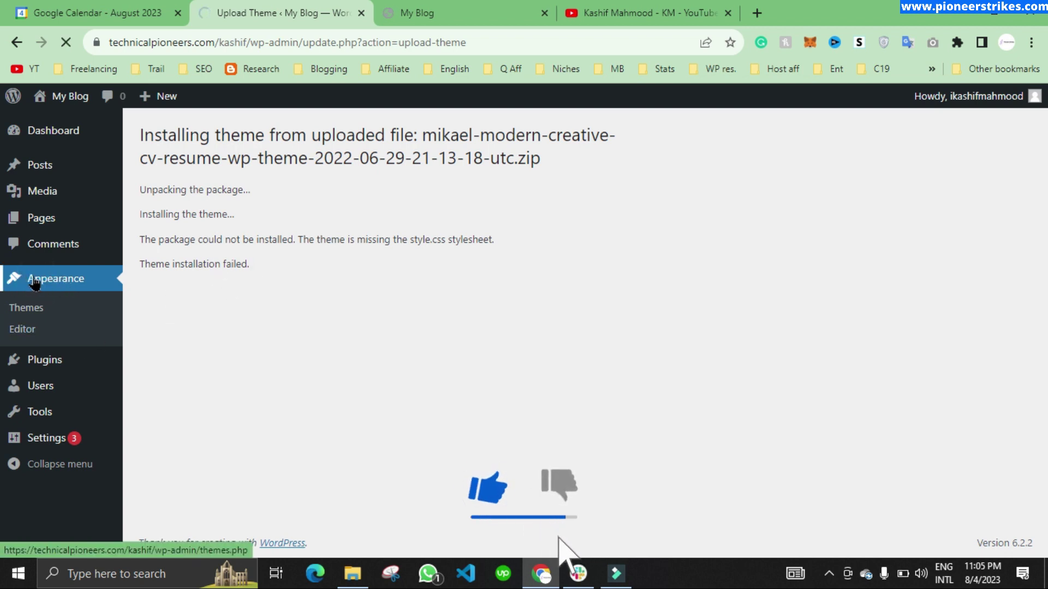
scroll(356, 304, "down", 2)
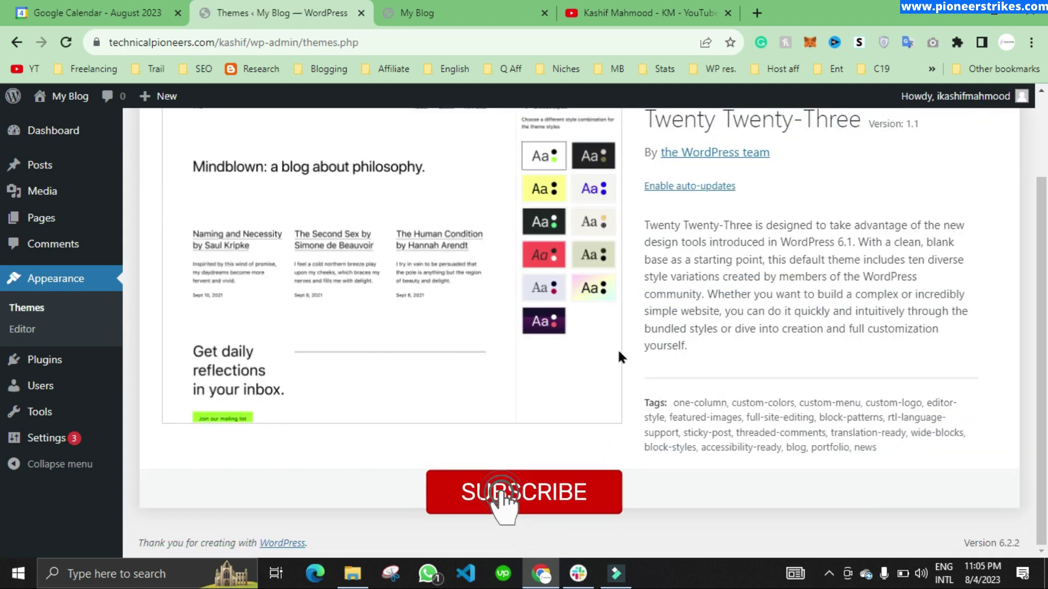
scroll(618, 348, "up", 2)
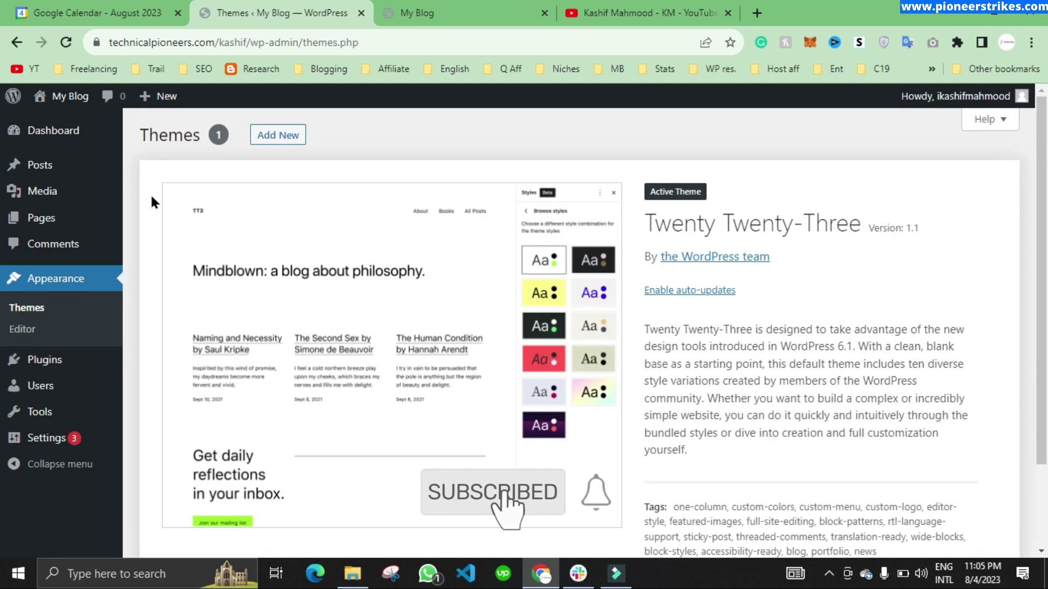
left_click(43, 360)
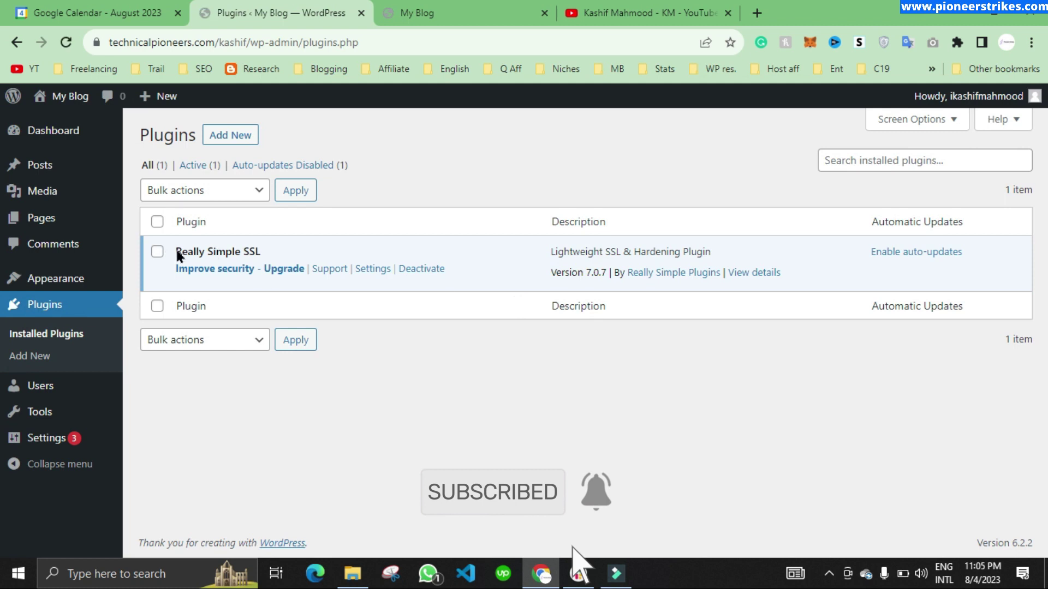
left_click_drag(175, 253, 296, 253)
left_click(295, 253)
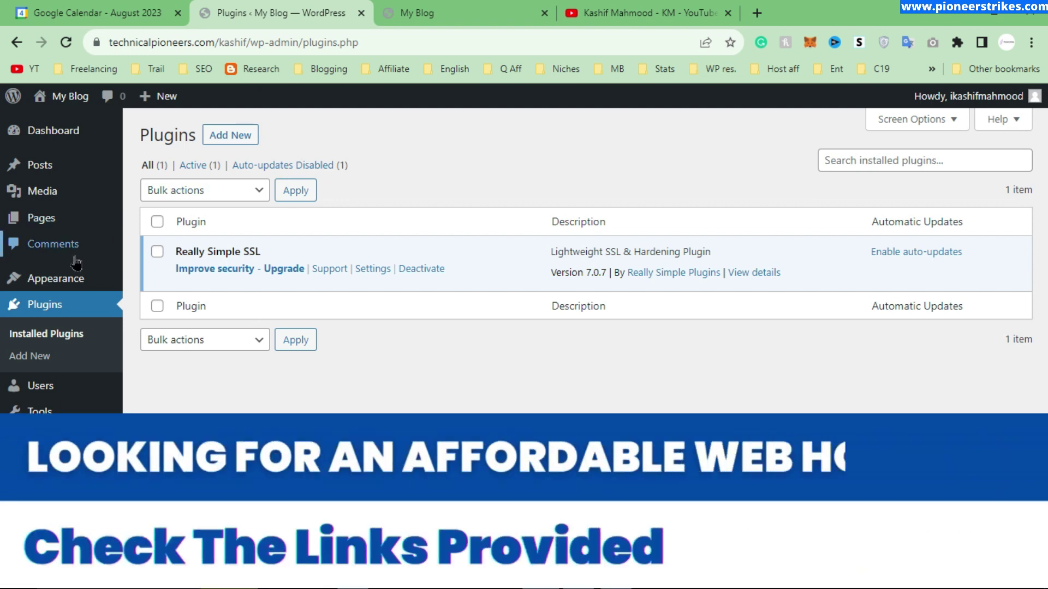
Return to Themes, view Twenty Twenty-Three details, and go to Add New theme
left_click(87, 282)
left_click(319, 212)
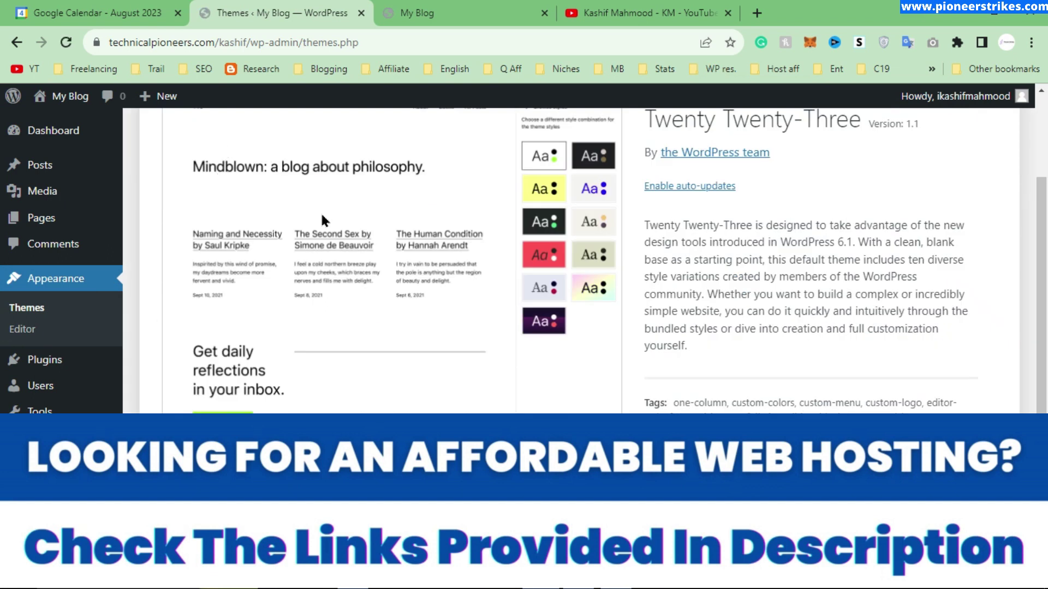
left_click(287, 137)
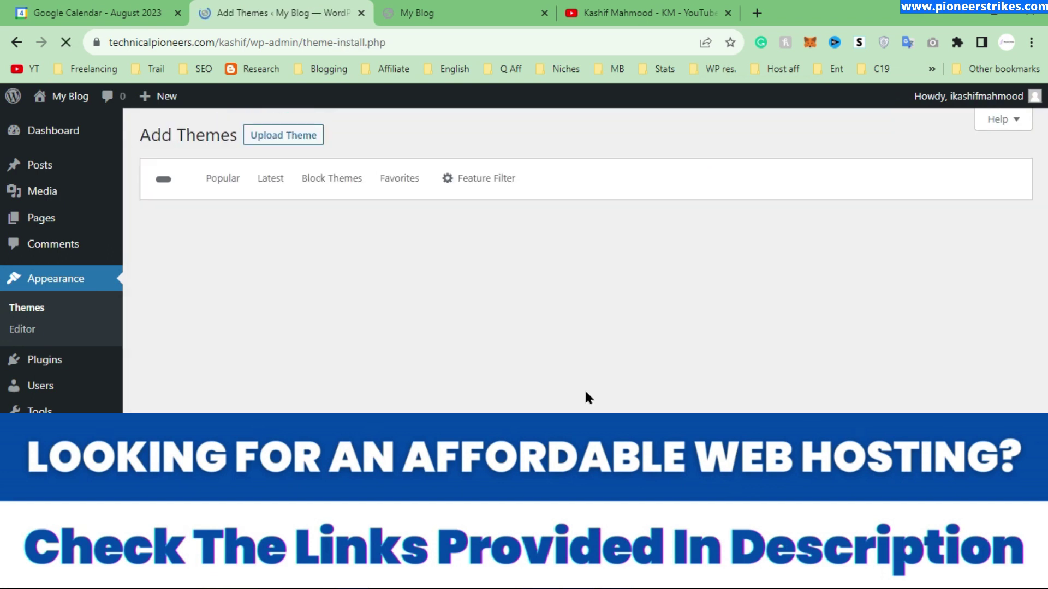
Upload and install the full mikael-modern-creative package zip, which fails on missing style.css
left_click(286, 141)
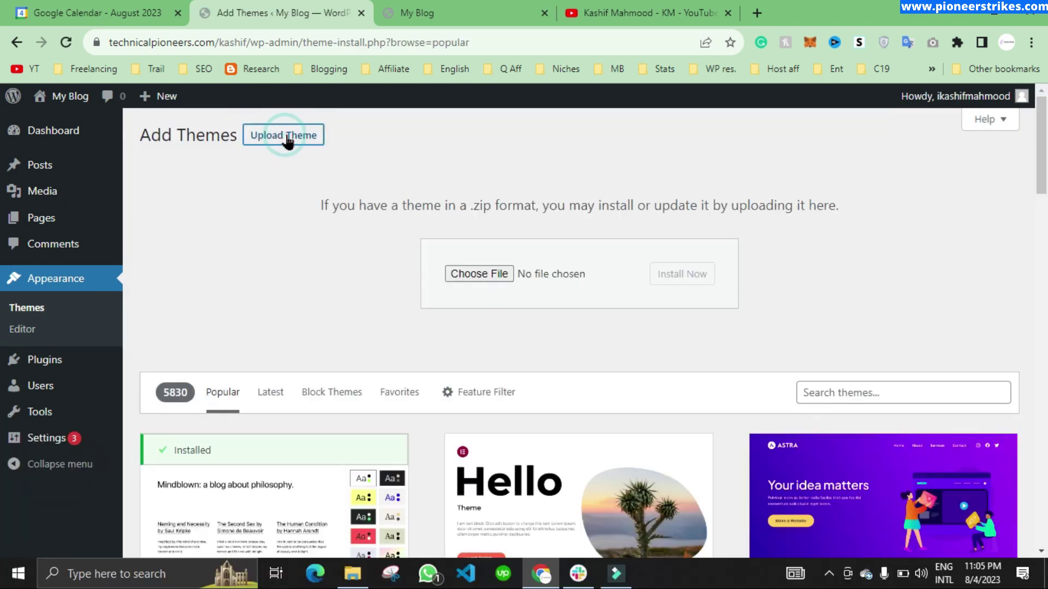
left_click(497, 274)
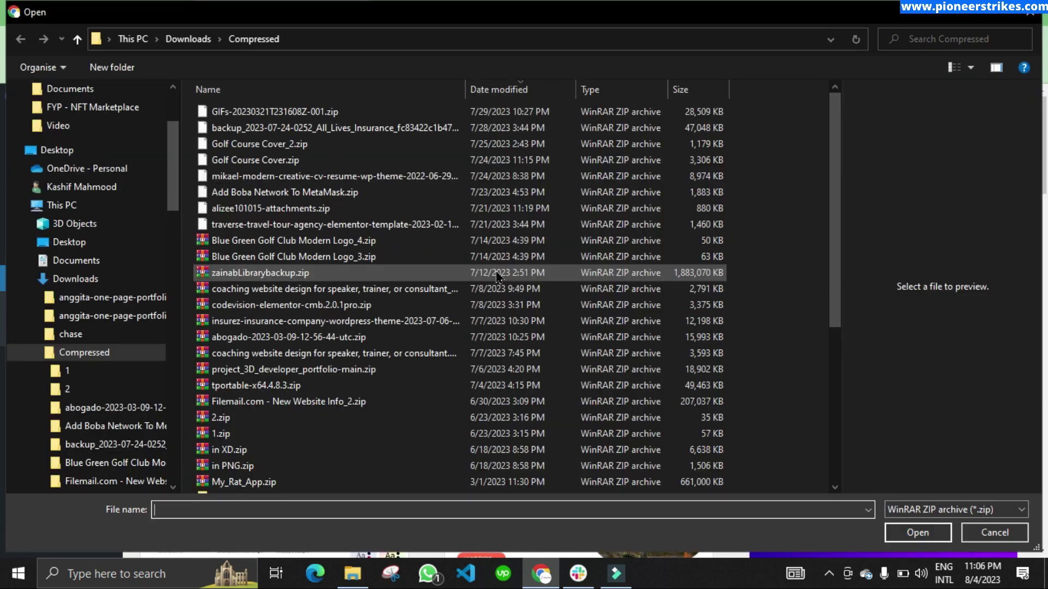
double_click(249, 177)
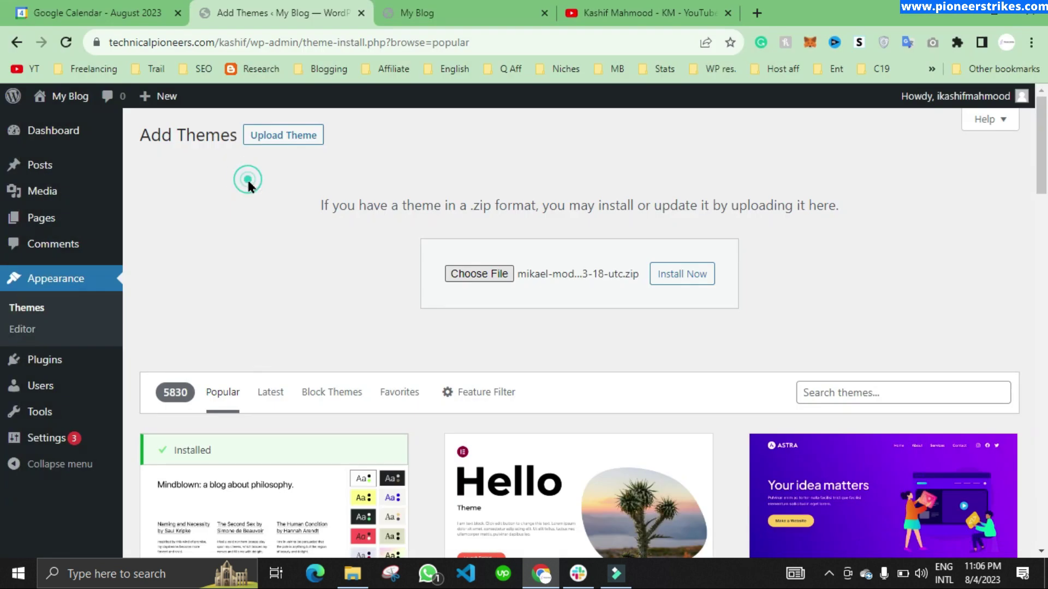
left_click(690, 276)
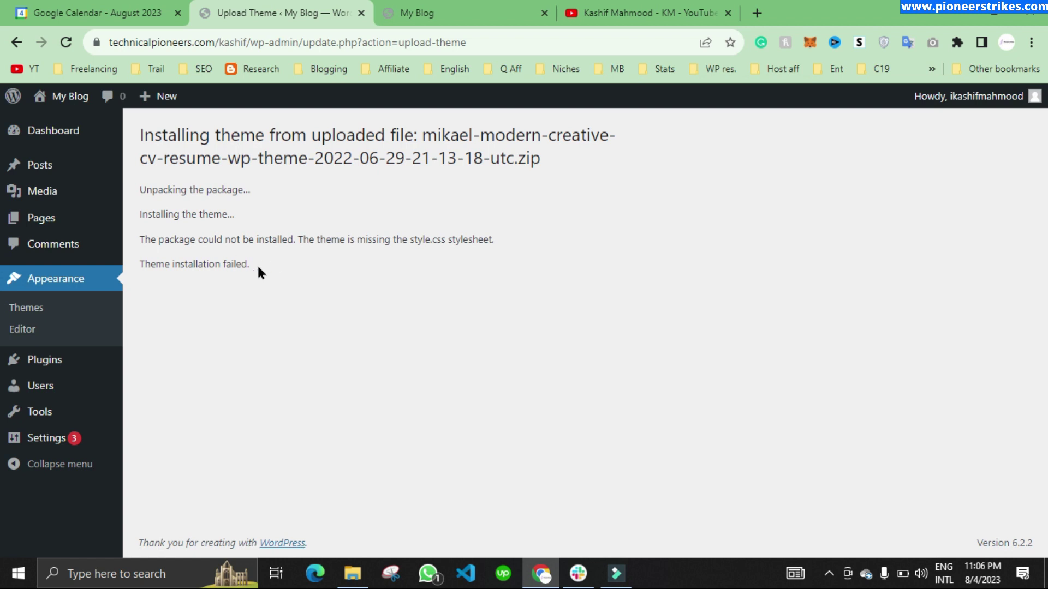
left_click(641, 8)
left_click(352, 573)
Extract the mikael-modern-creative zip, overwriting all files, and open the extracted folder
left_click(305, 165)
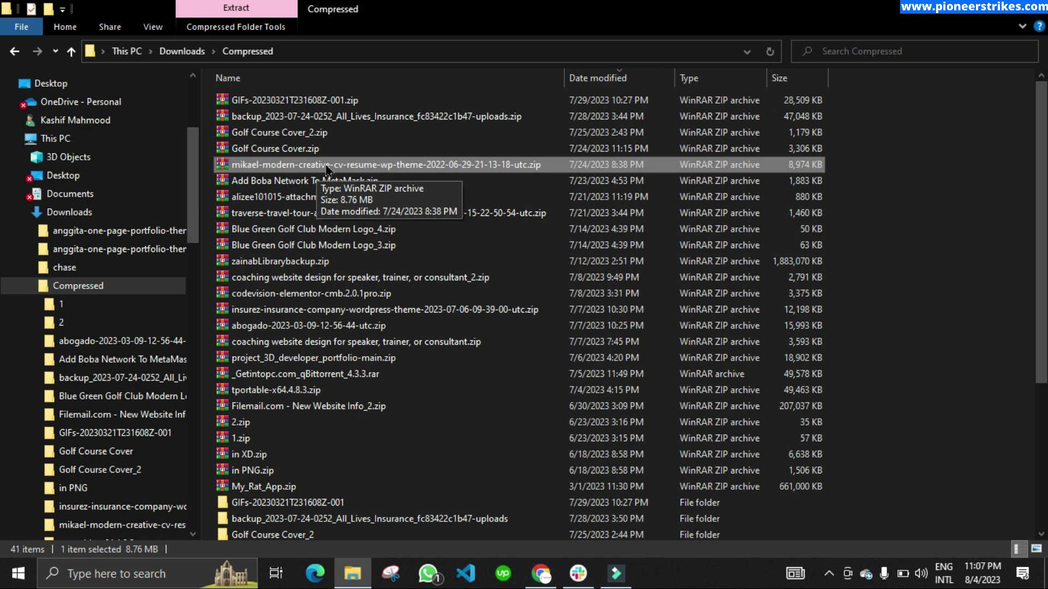
right_click(353, 165)
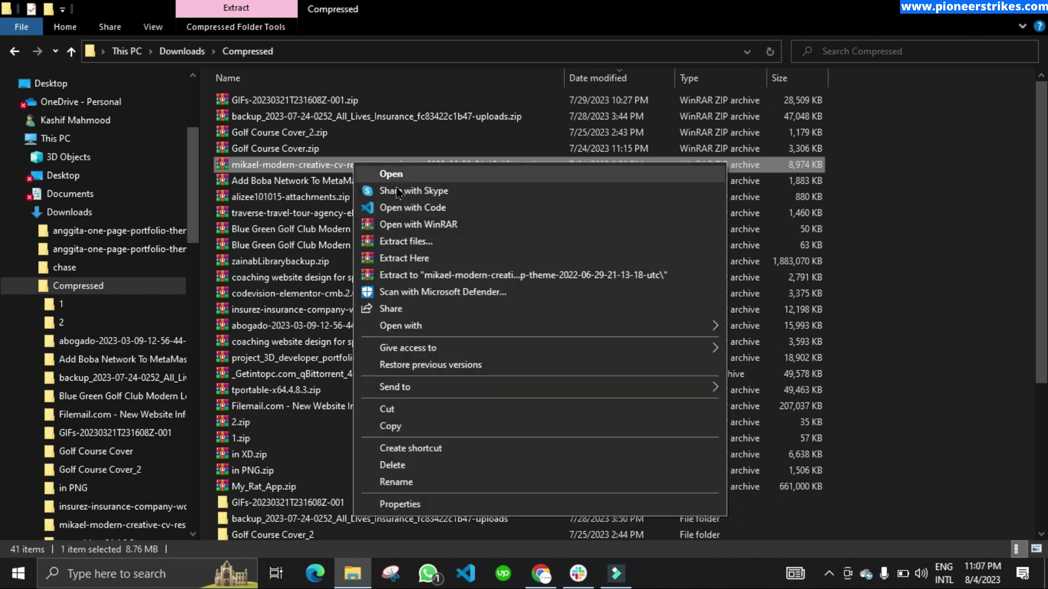
left_click(411, 241)
left_click(570, 459)
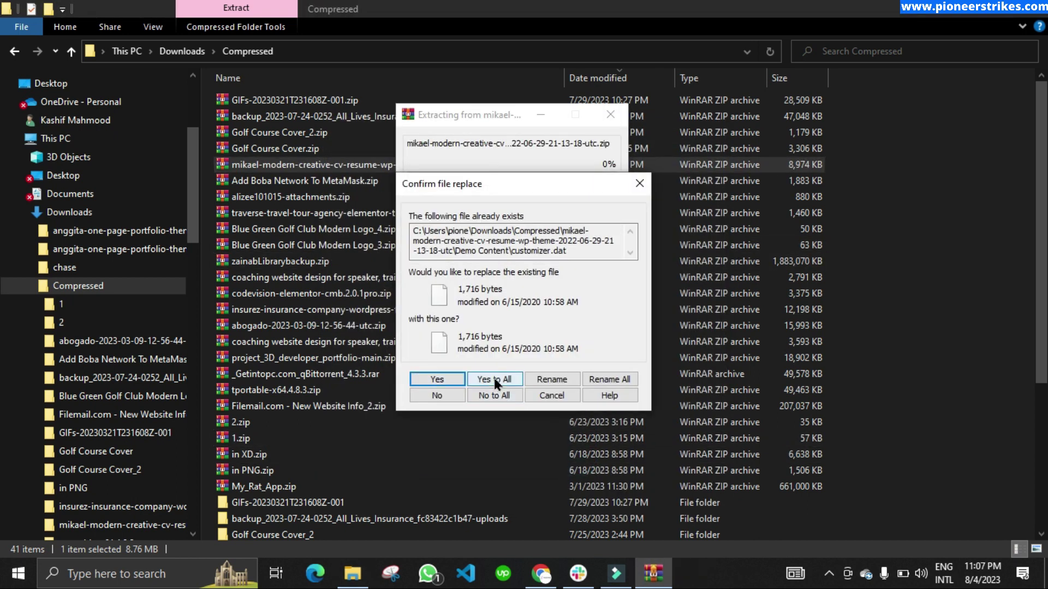
left_click(497, 379)
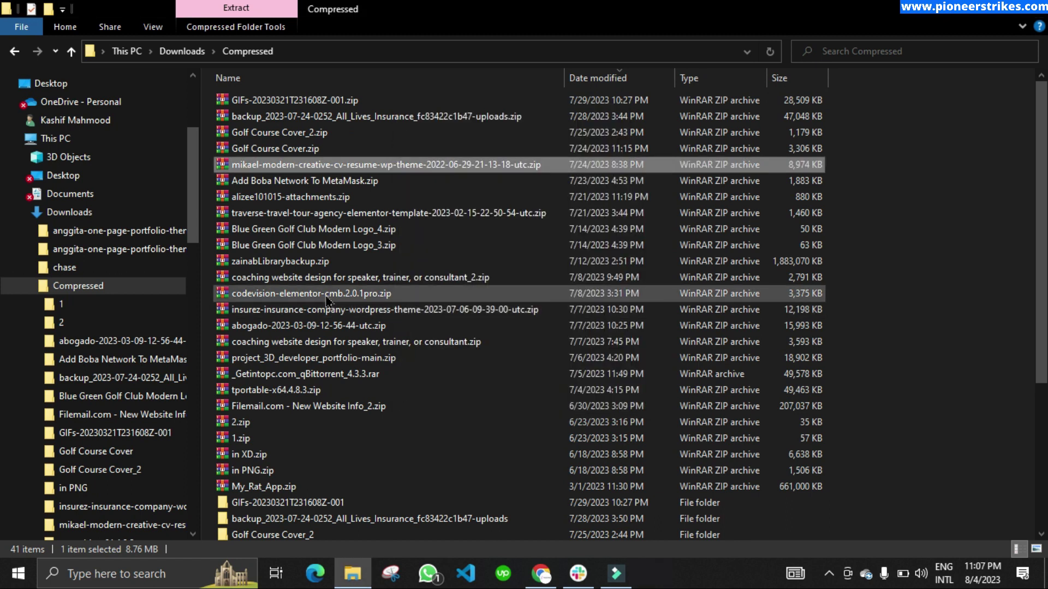
scroll(345, 350, "down", 2)
scroll(322, 468, "down", 2)
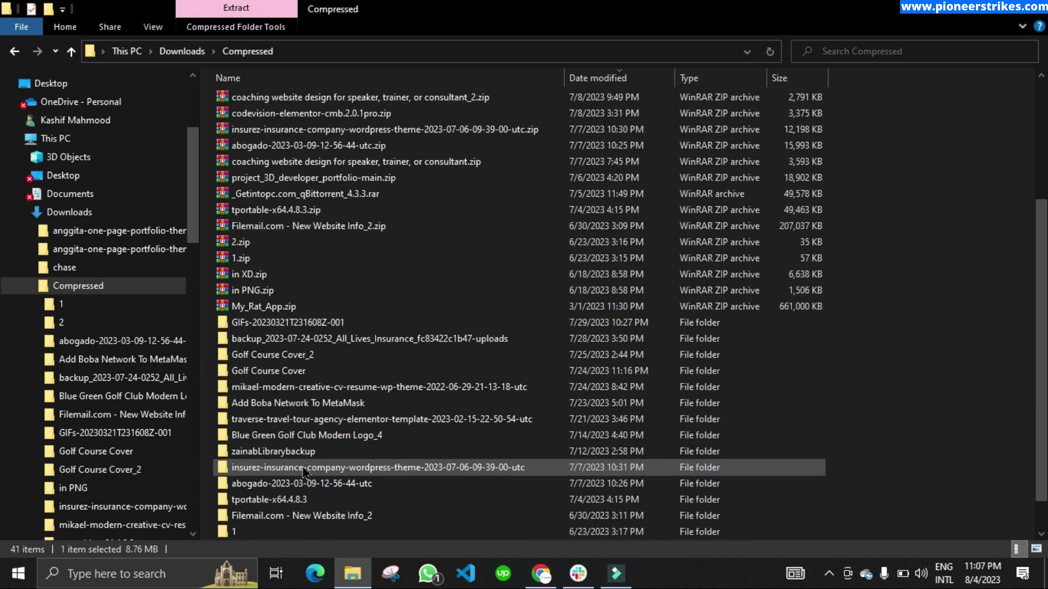
double_click(315, 386)
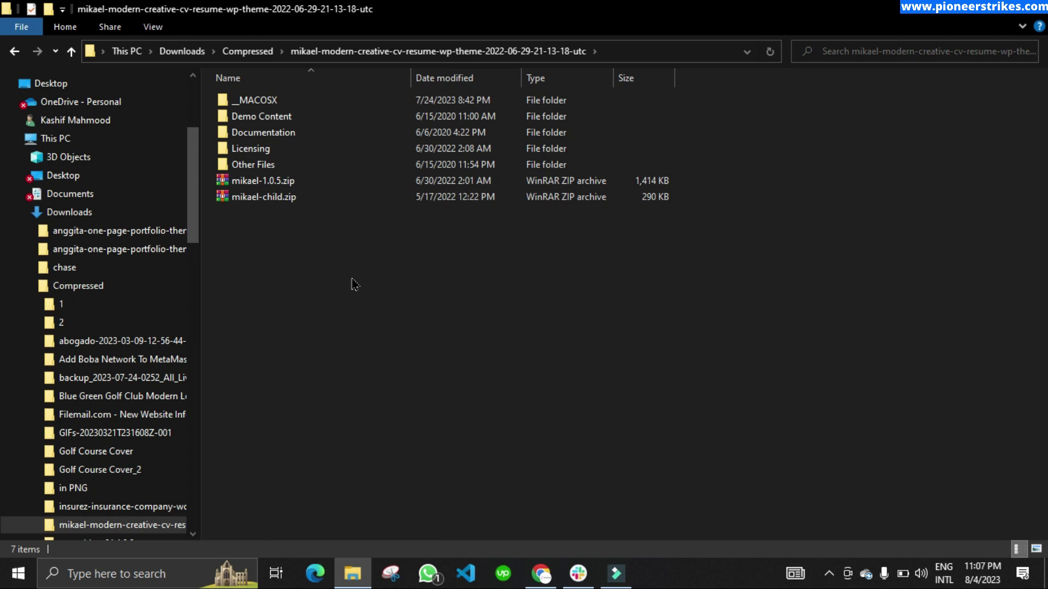
left_click(540, 573)
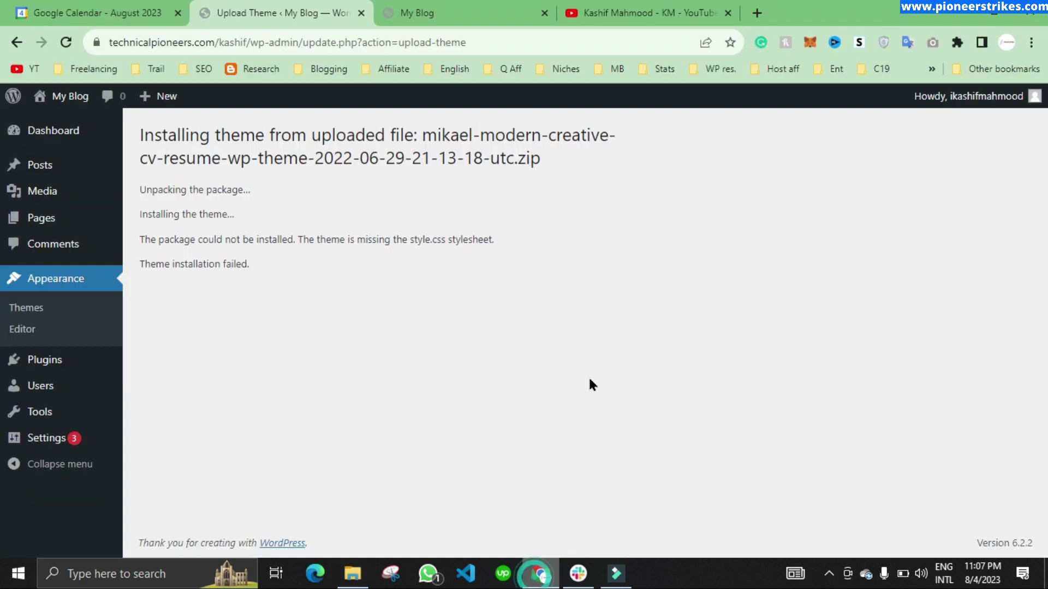
Google 'winzip' in a new tab and open the WinZip download result
left_click(756, 14)
type("win")
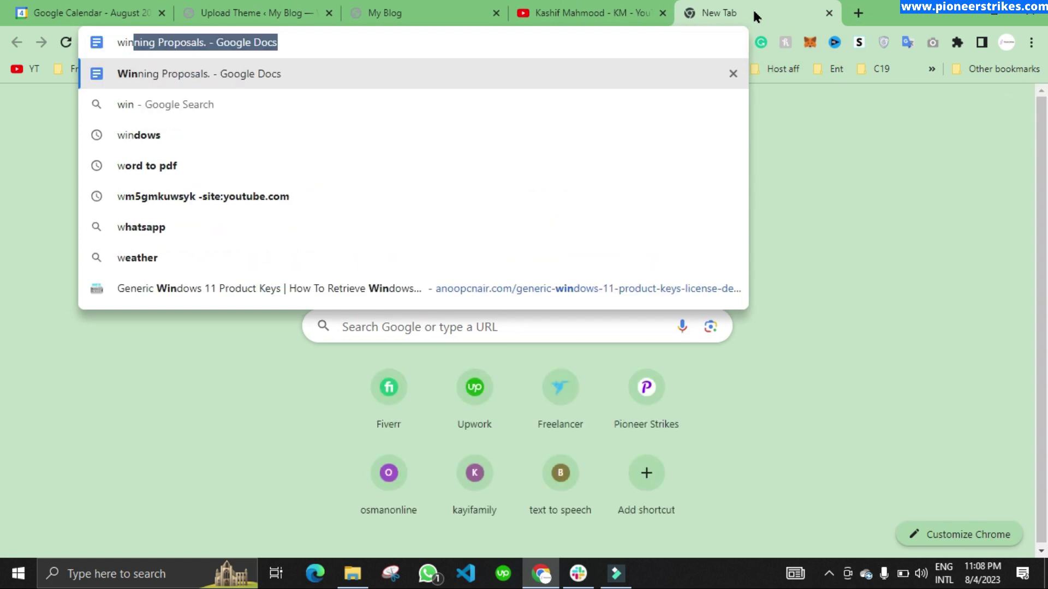
type("zip")
key("Return")
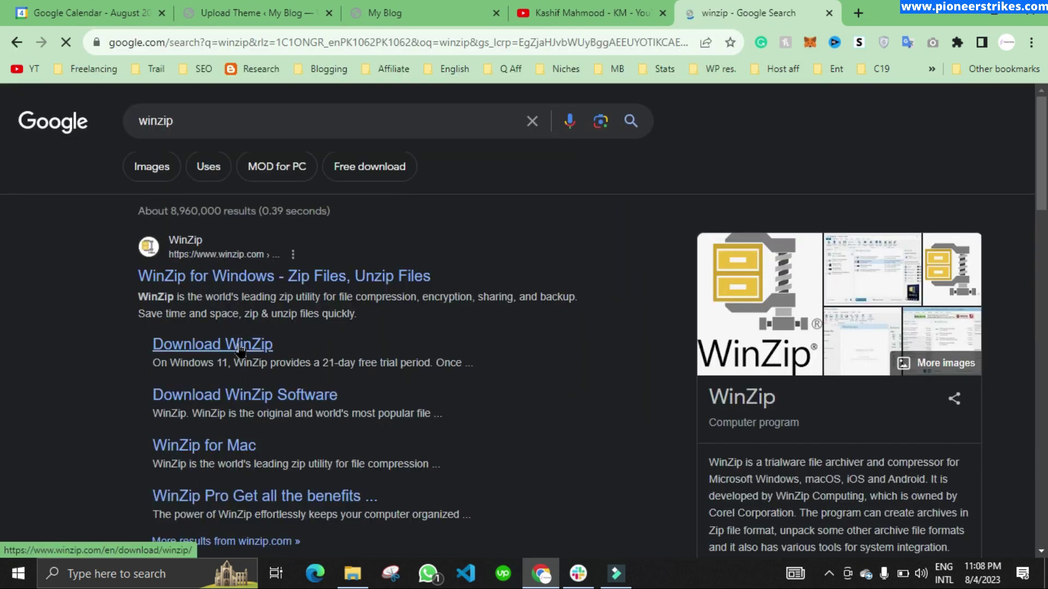
left_click(279, 353)
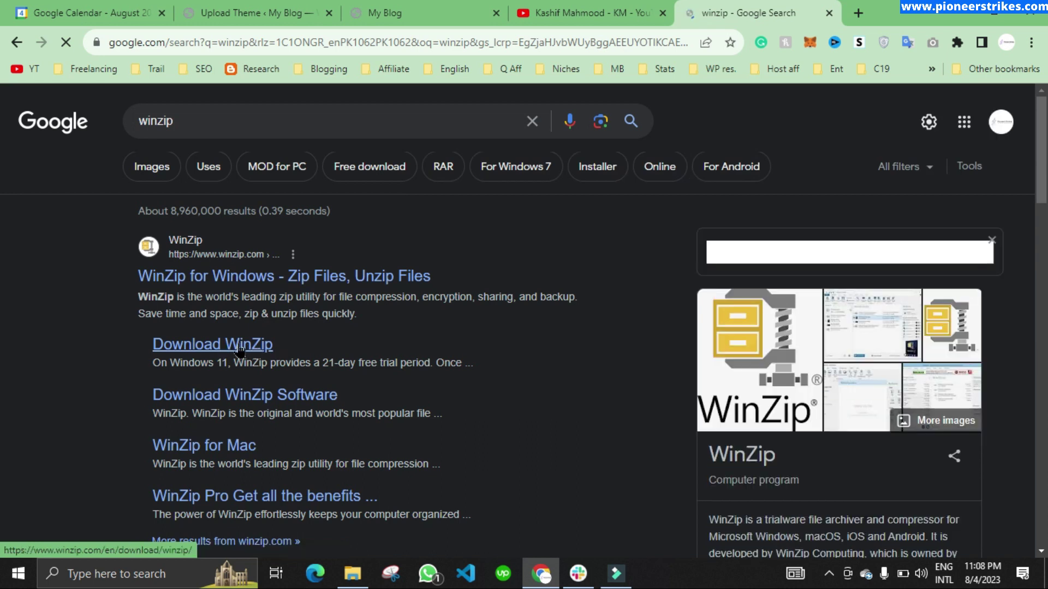
left_click(353, 573)
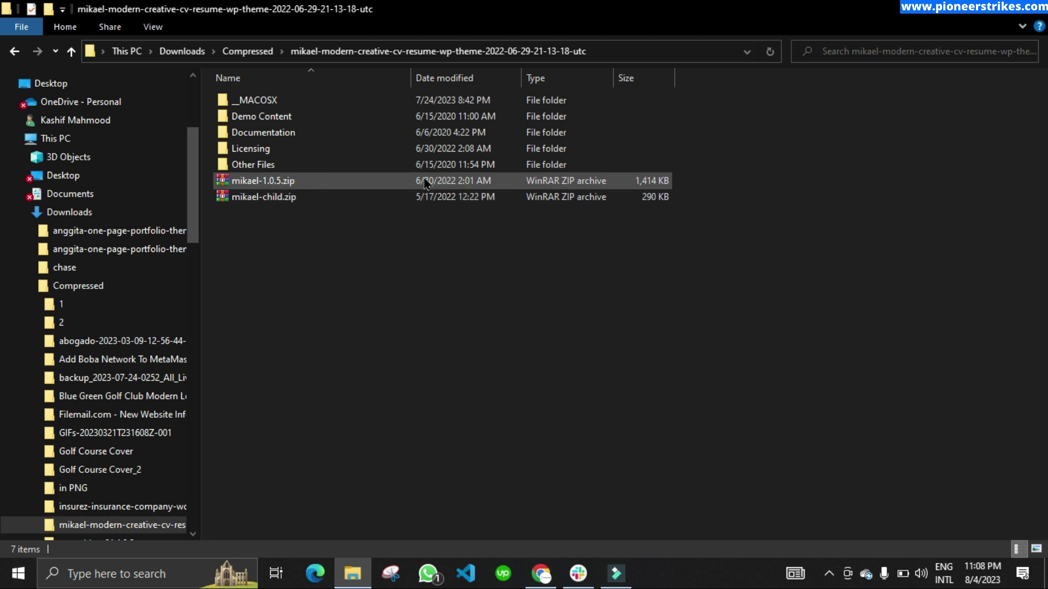
Settle on mikael-1.0.5.zip rather than mikael-child.zip in the extracted package folder
left_click(261, 185)
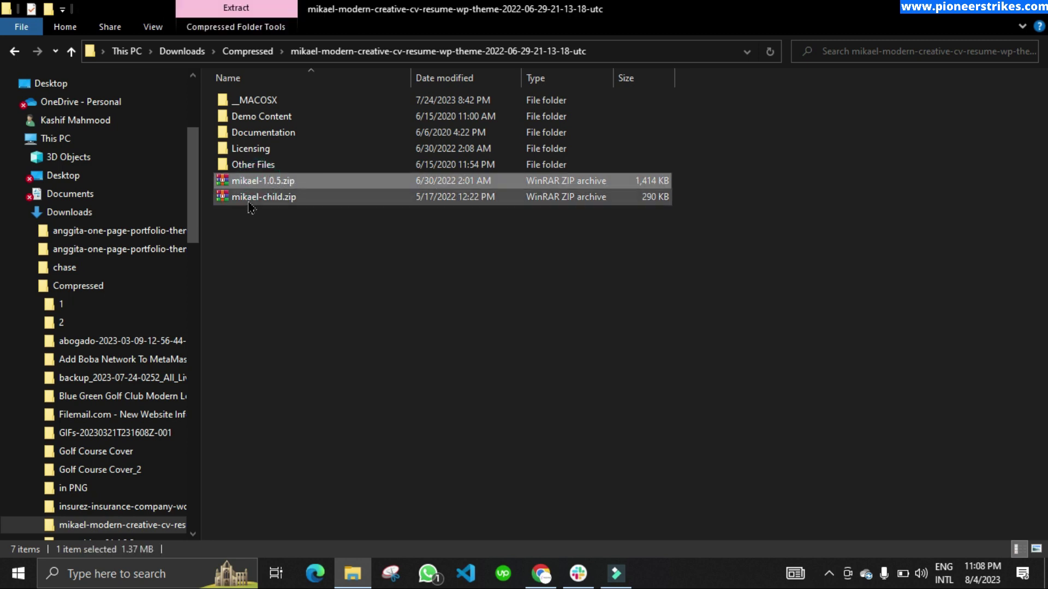
left_click(285, 199)
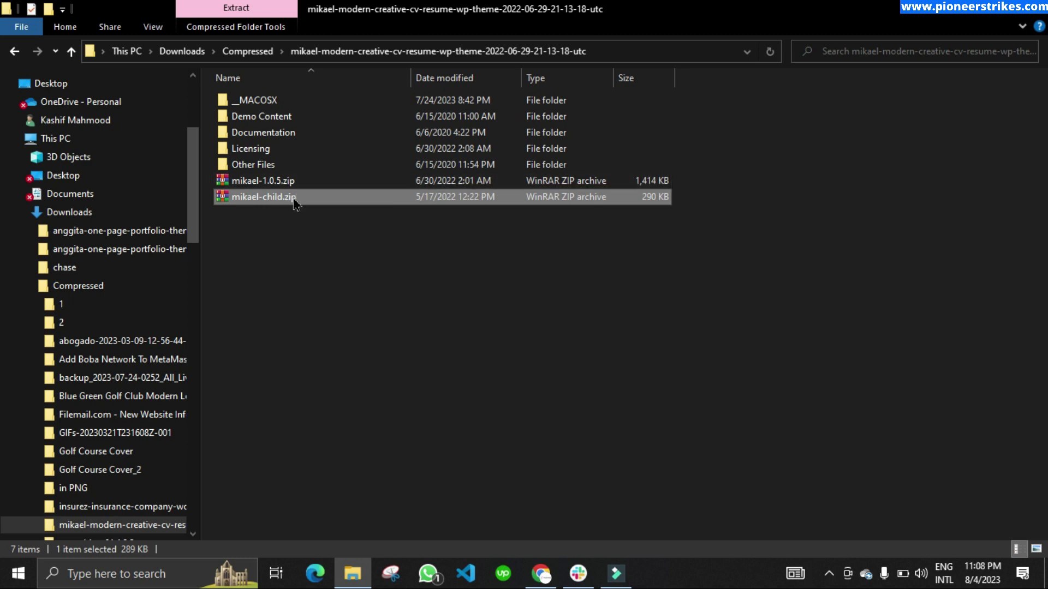
left_click(303, 216)
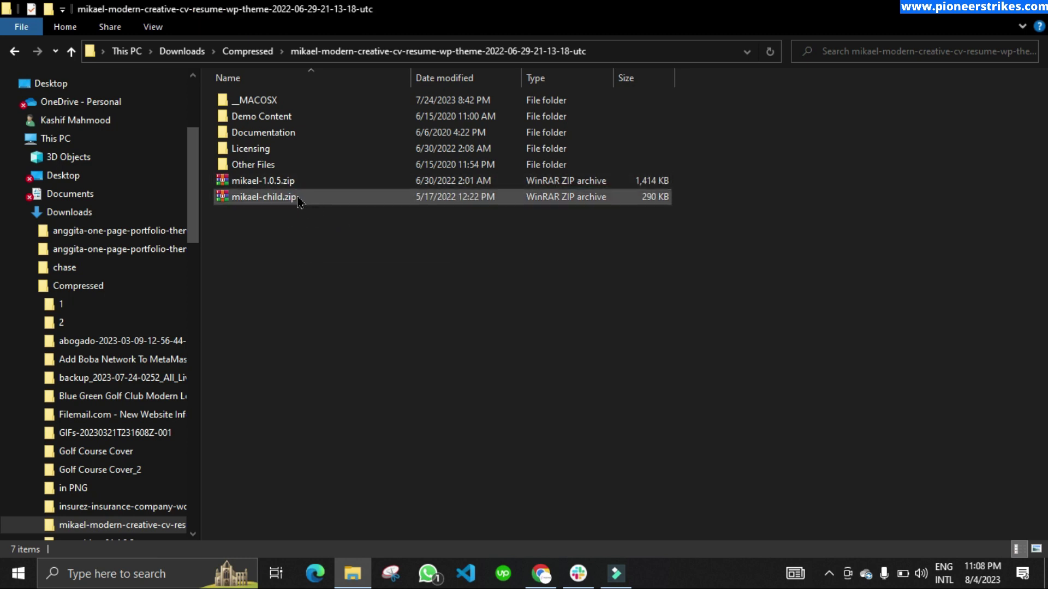
left_click(264, 185)
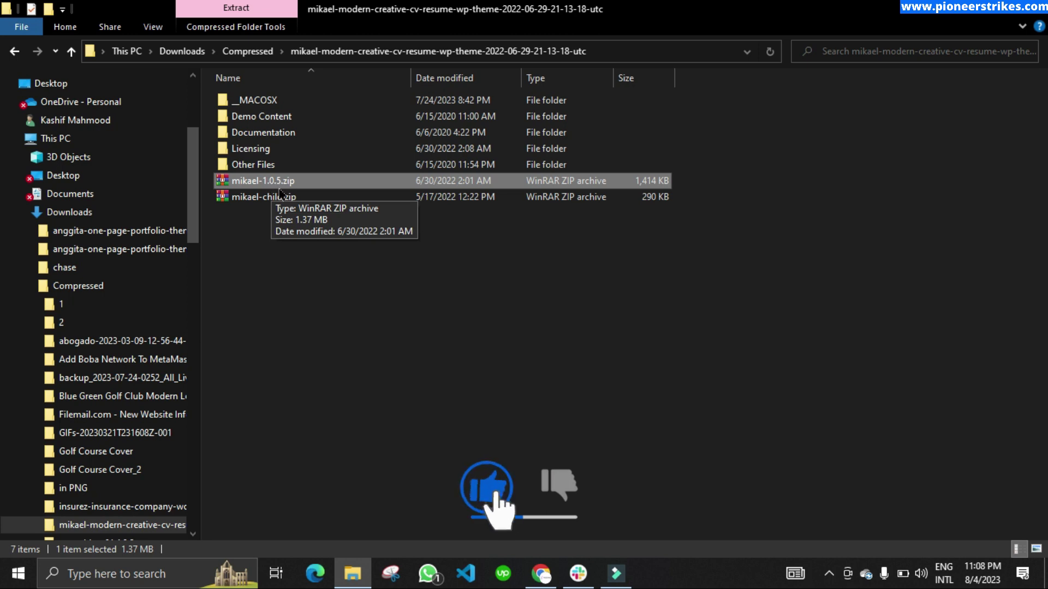
left_click(279, 222)
left_click(274, 182)
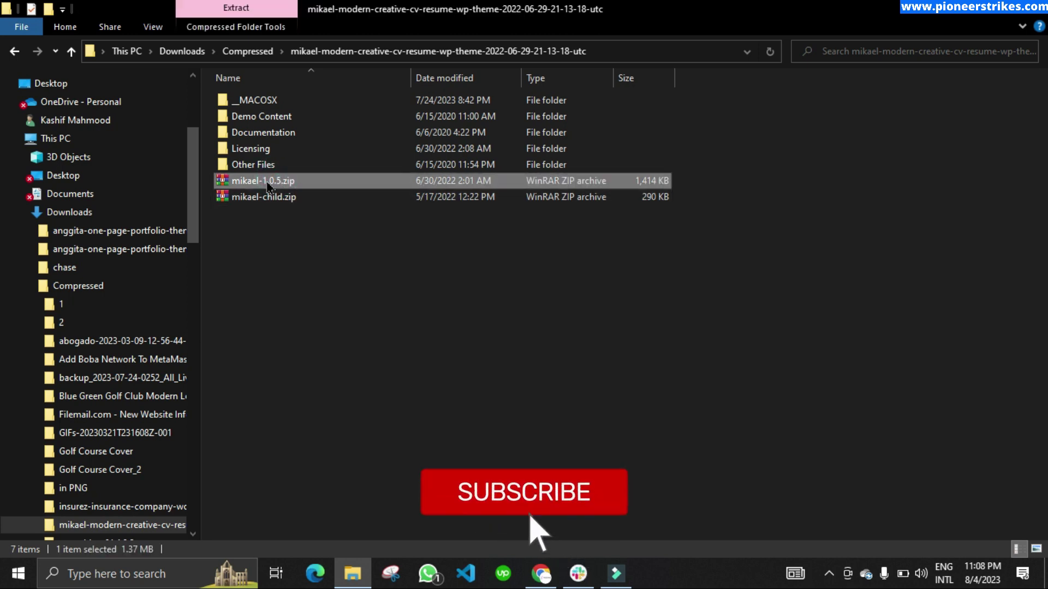
left_click(263, 198)
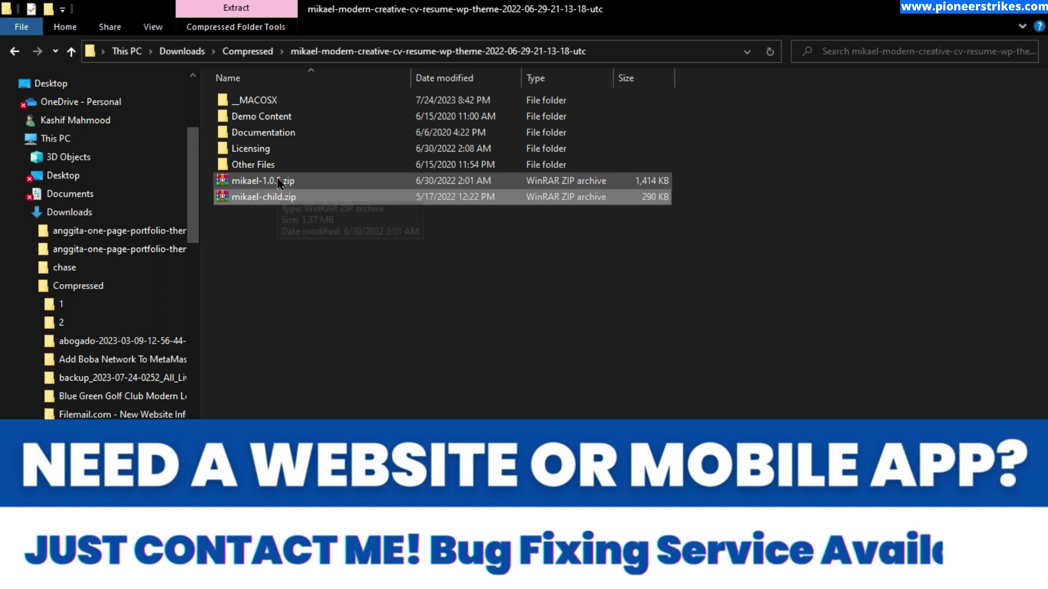
left_click(290, 183)
left_click(288, 200)
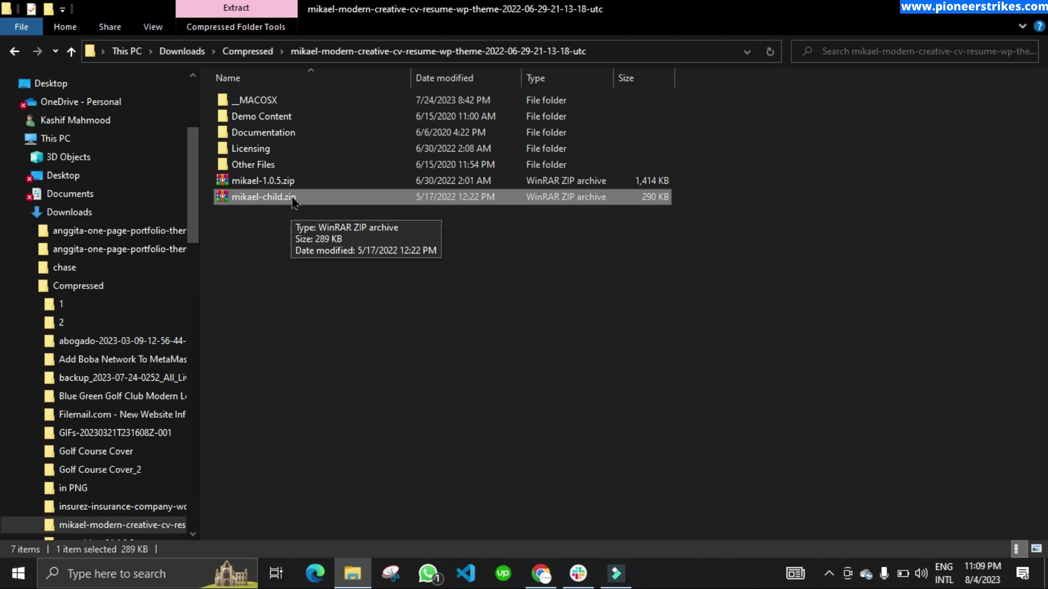
left_click(287, 186)
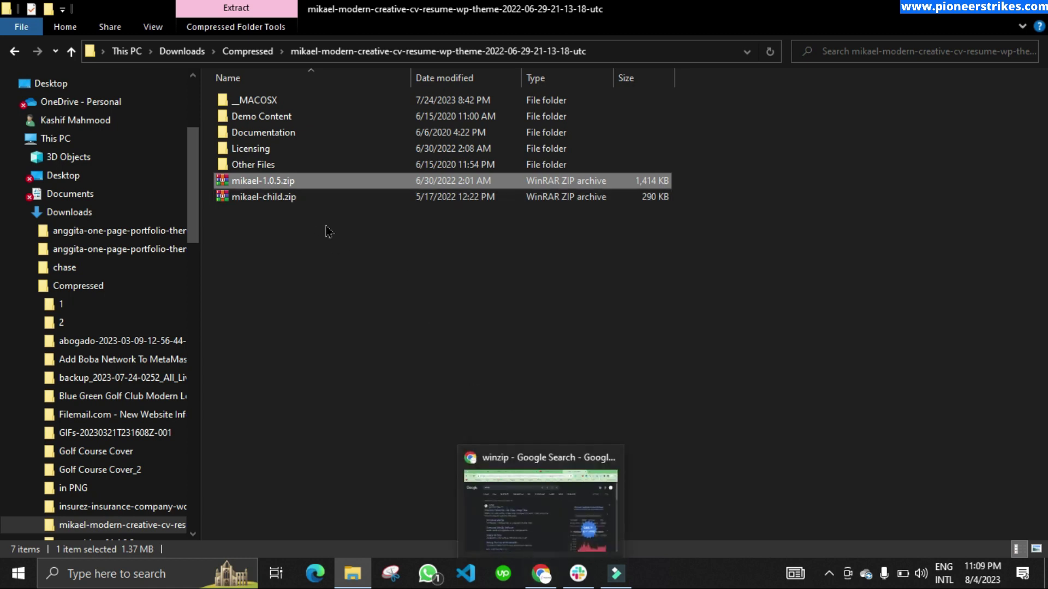
left_click(538, 573)
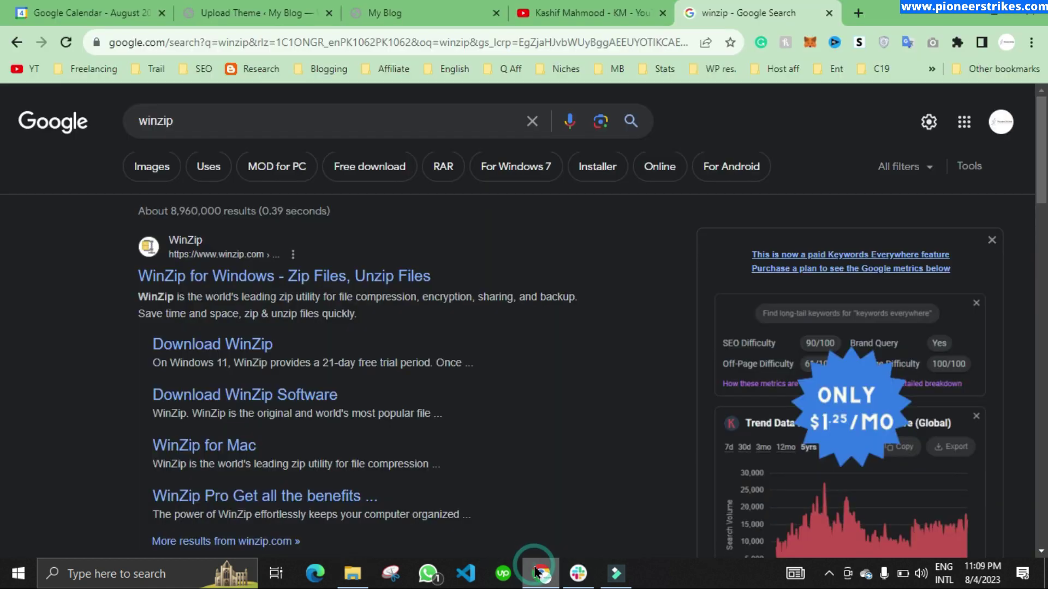
Go from Themes to Add New > Upload Theme and open the file chooser
left_click(241, 11)
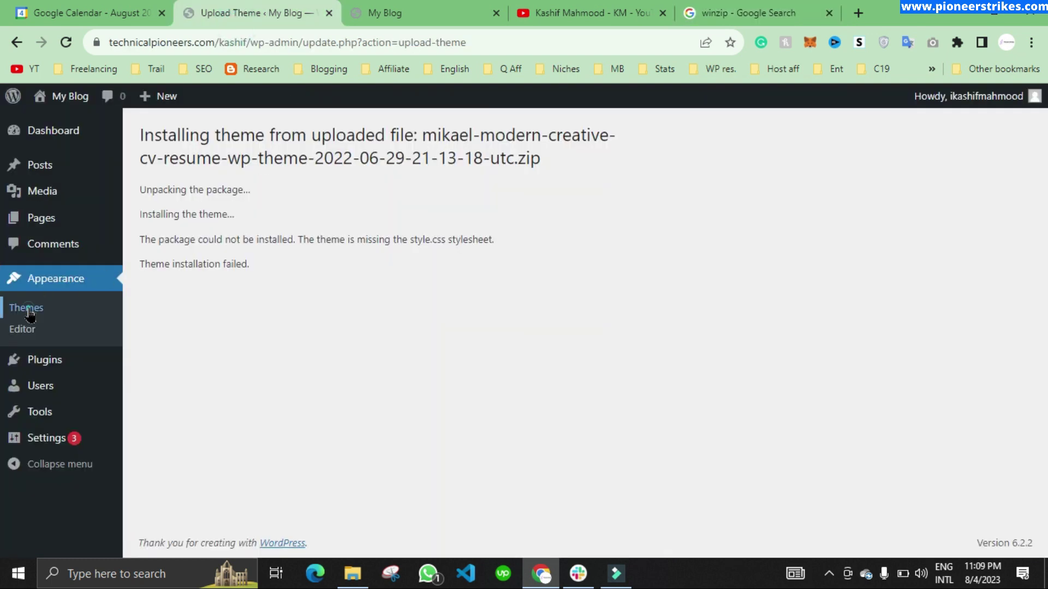
left_click(48, 314)
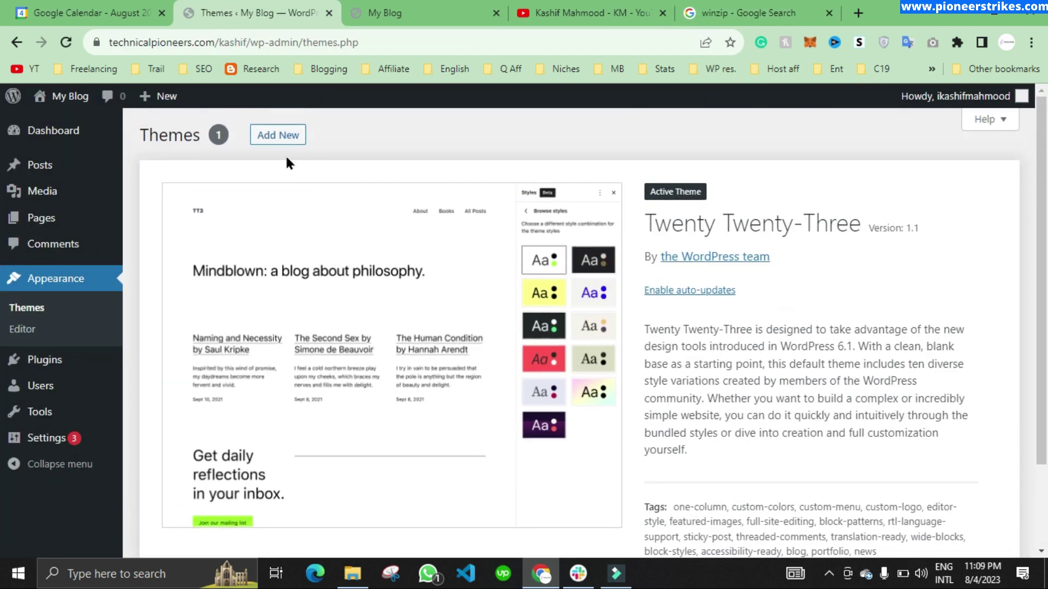
left_click(276, 138)
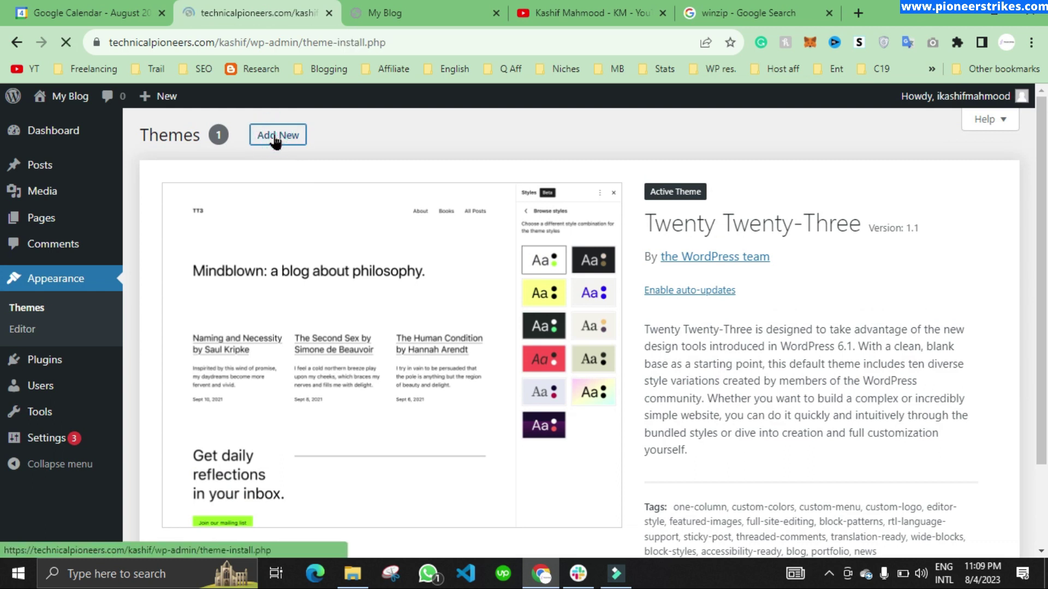
left_click(276, 138)
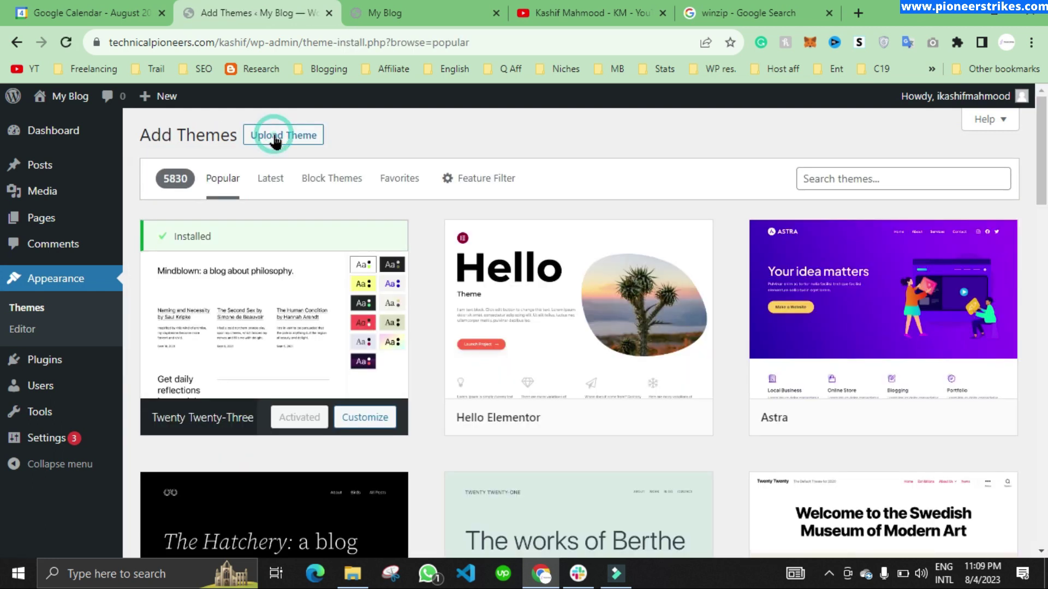
left_click(476, 276)
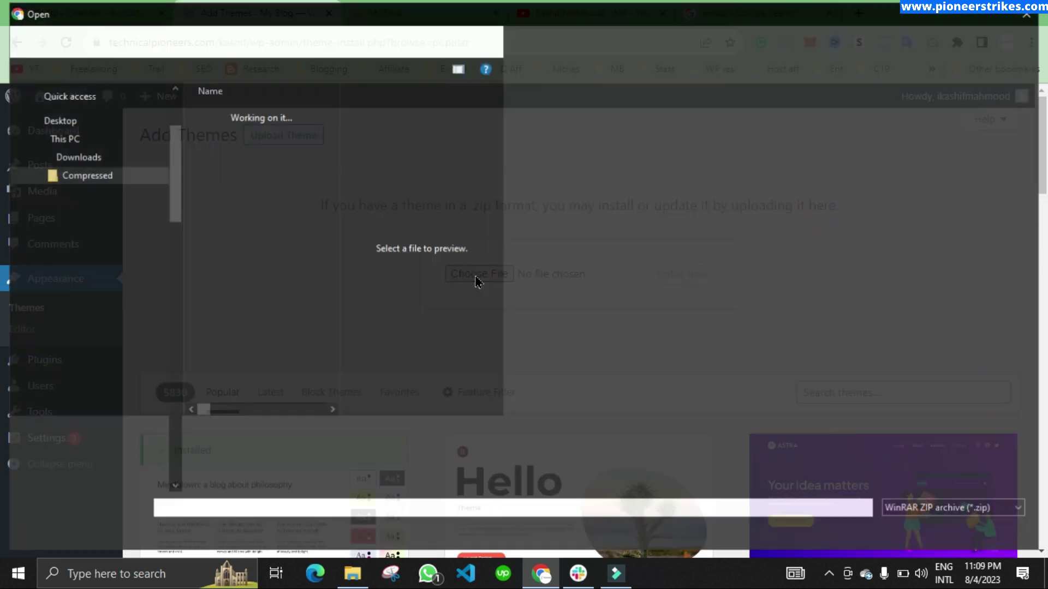
Pick mikael-1.0.5.zip from the mikael-modern-creative-cv-resume folder and install it
scroll(264, 195, "down", 5)
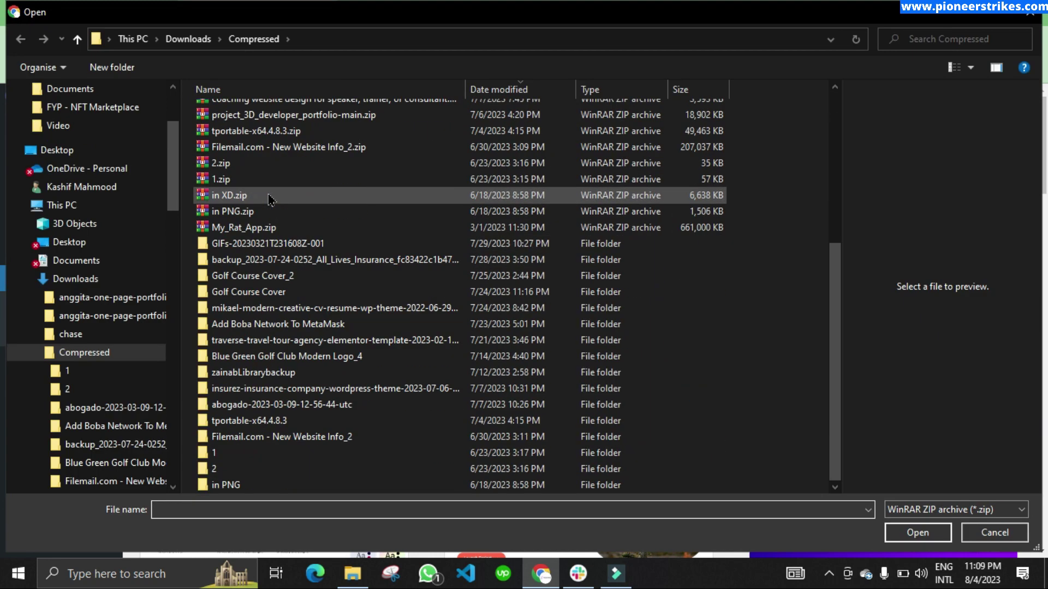
double_click(272, 309)
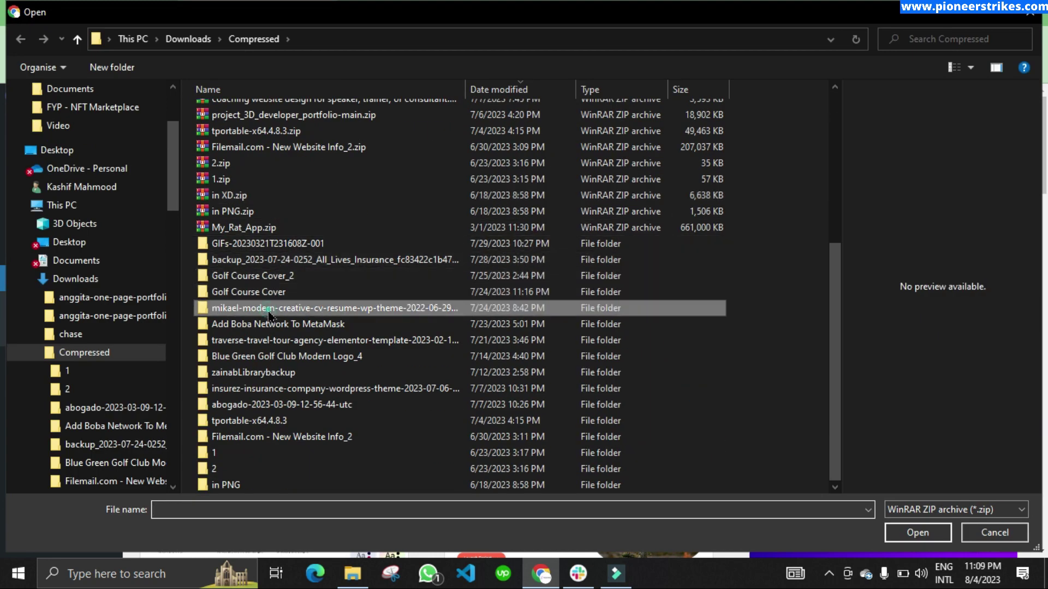
double_click(238, 194)
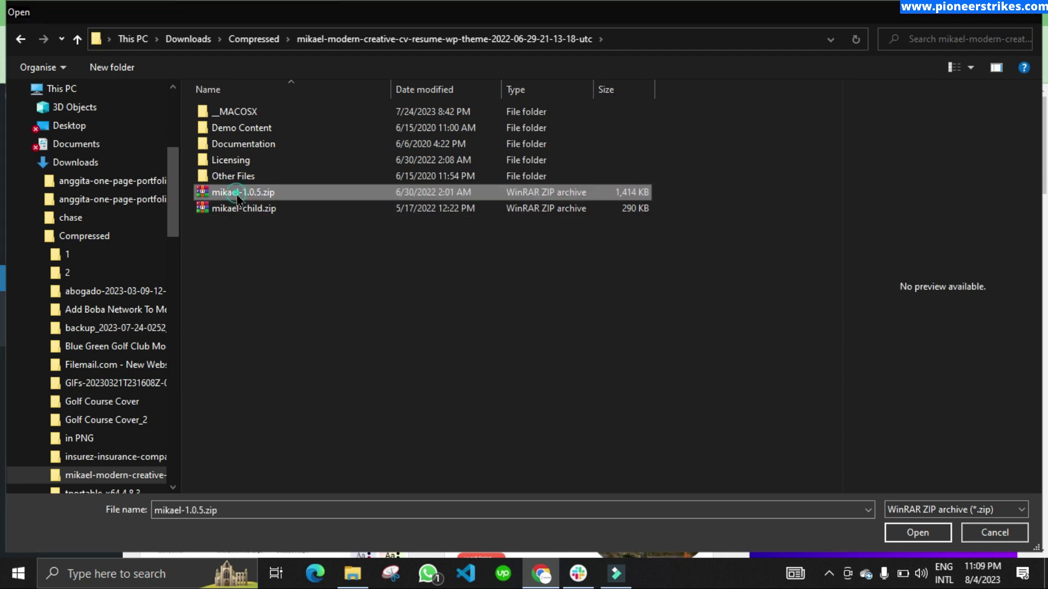
left_click(681, 277)
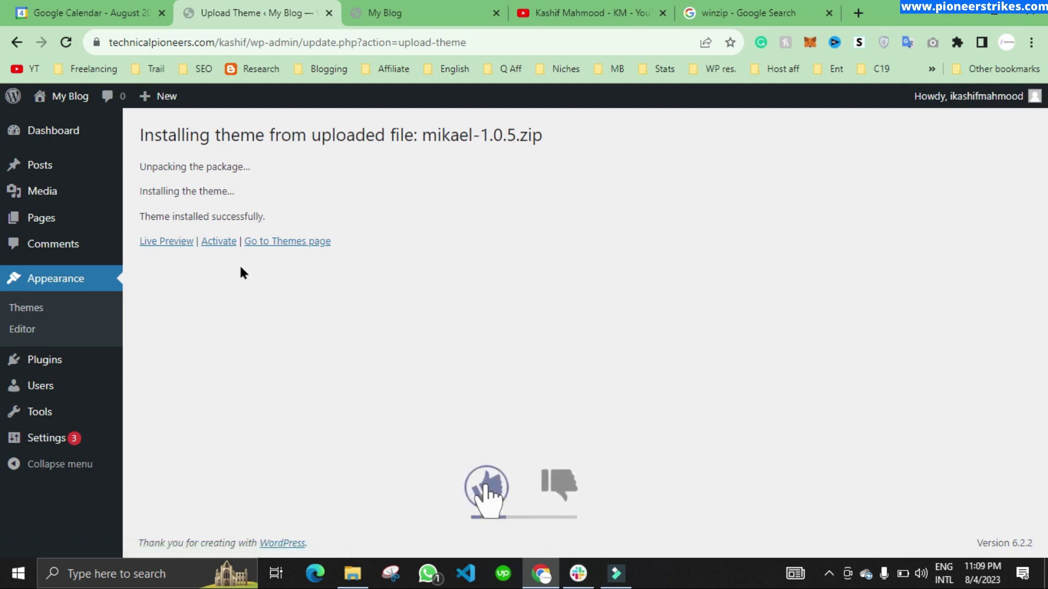
Activate the Mikael theme and scroll through its required-plugin notices
left_click(220, 243)
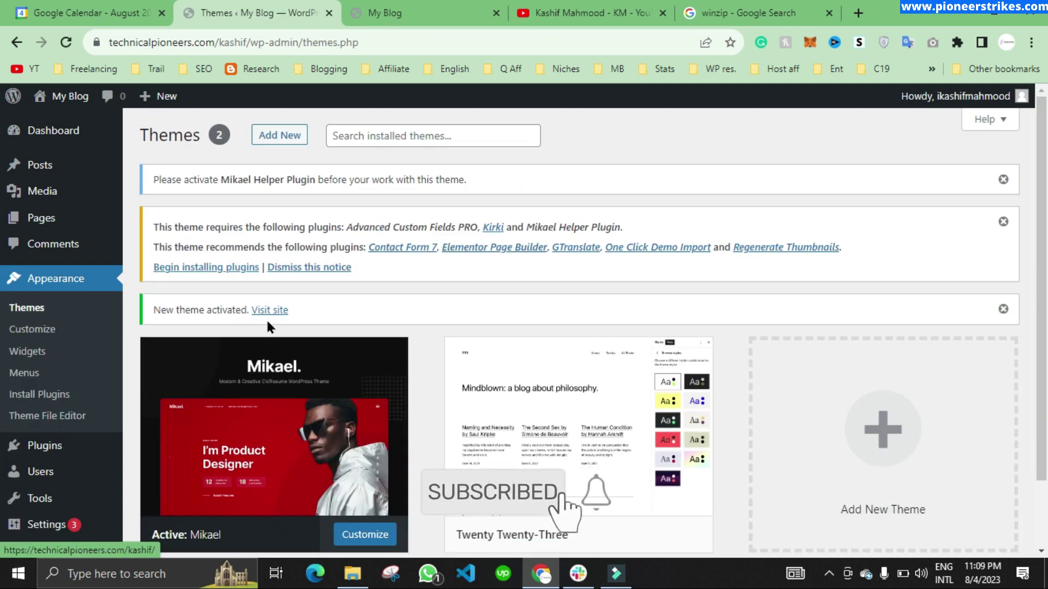
scroll(267, 326, "down", 2)
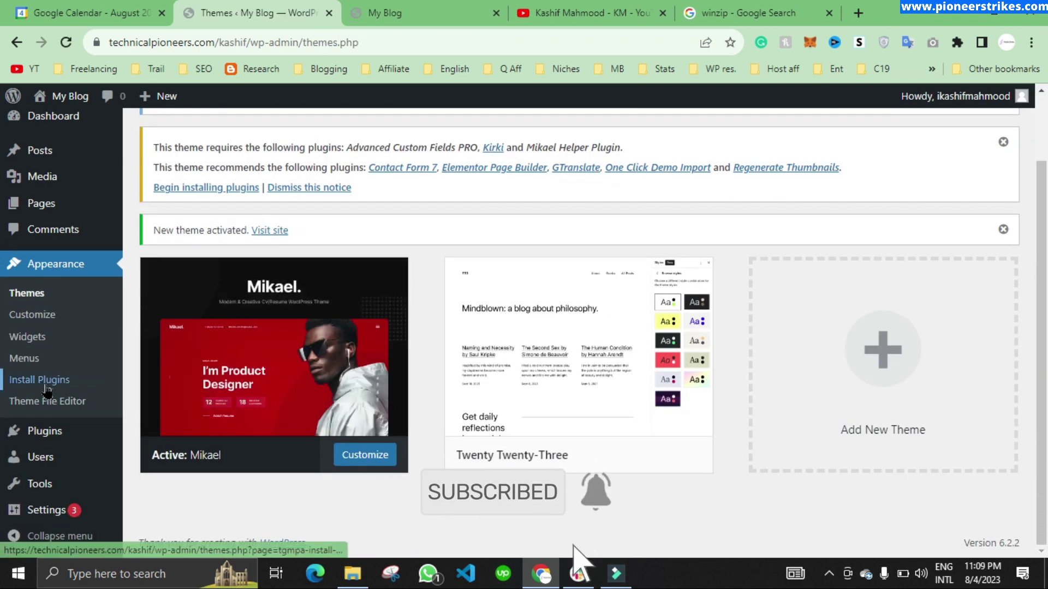
Glance at the theme folder, confirm Mikael is active on Themes, then switch to YouTube
left_click(349, 582)
left_click(289, 259)
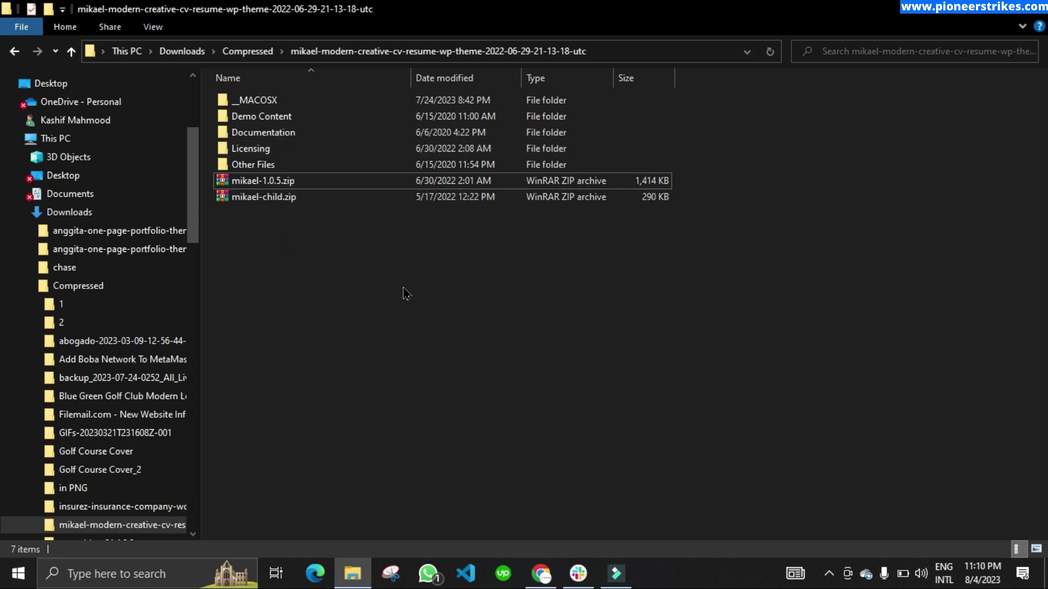
left_click(542, 580)
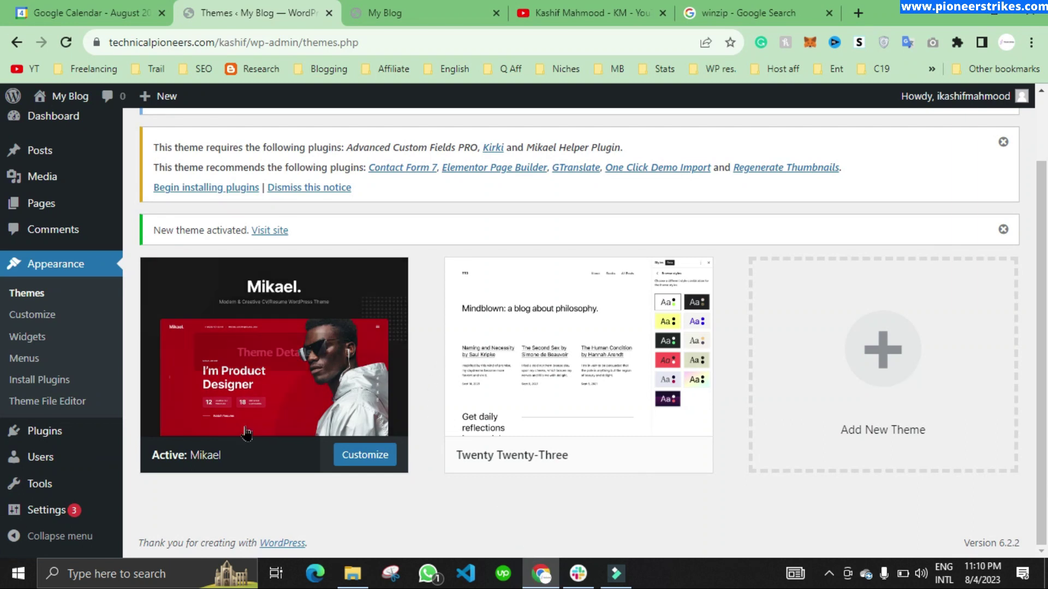
mouse_move(260, 366)
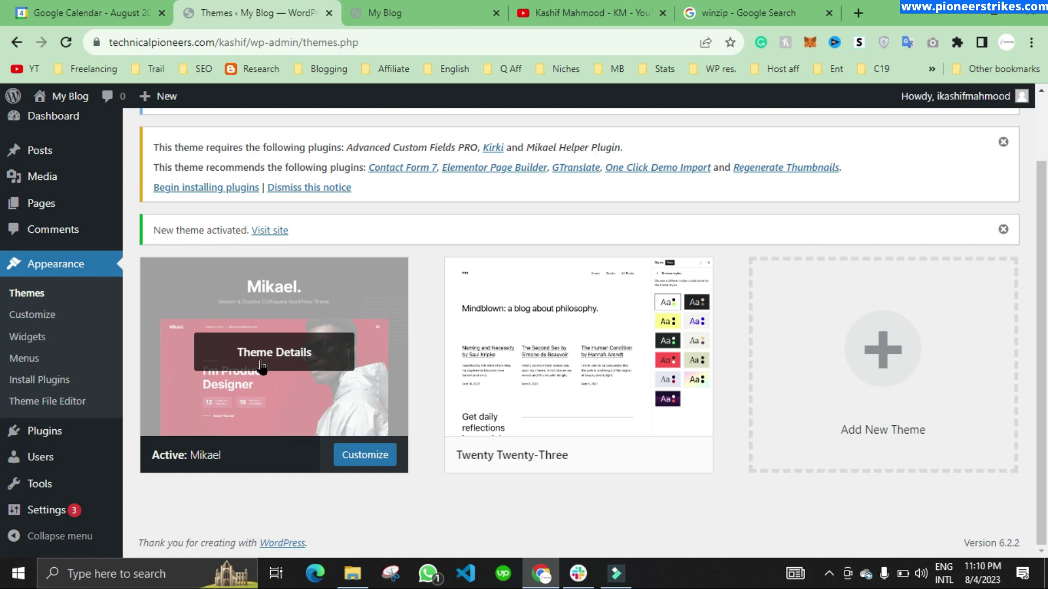
left_click(610, 7)
Search the channel for 'template kit' and browse the Template Kit Install Error videos
left_click(418, 382)
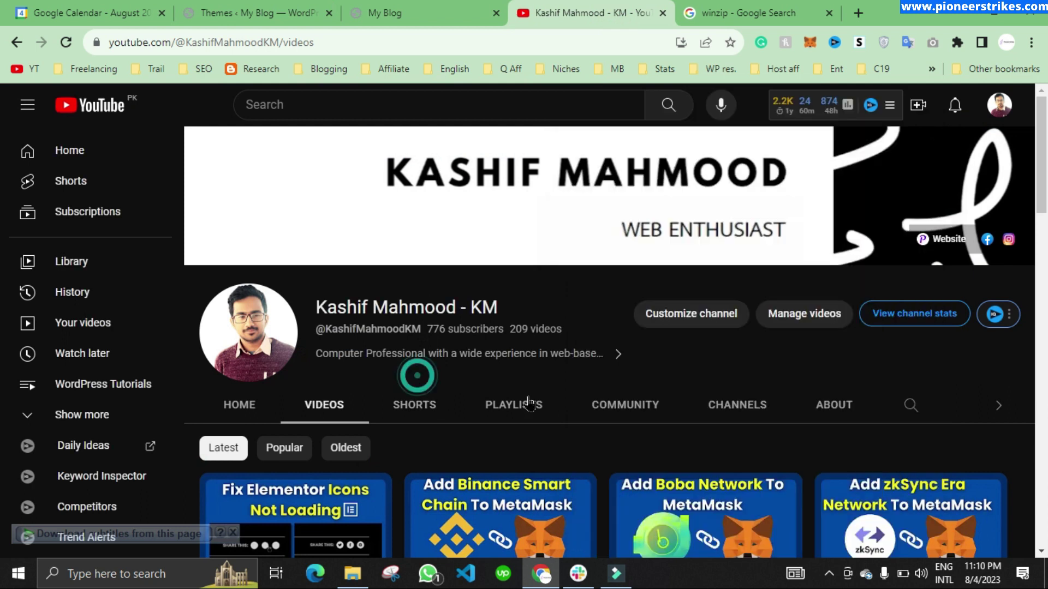
scroll(561, 375, "down", 3)
left_click(906, 261)
left_click(873, 252)
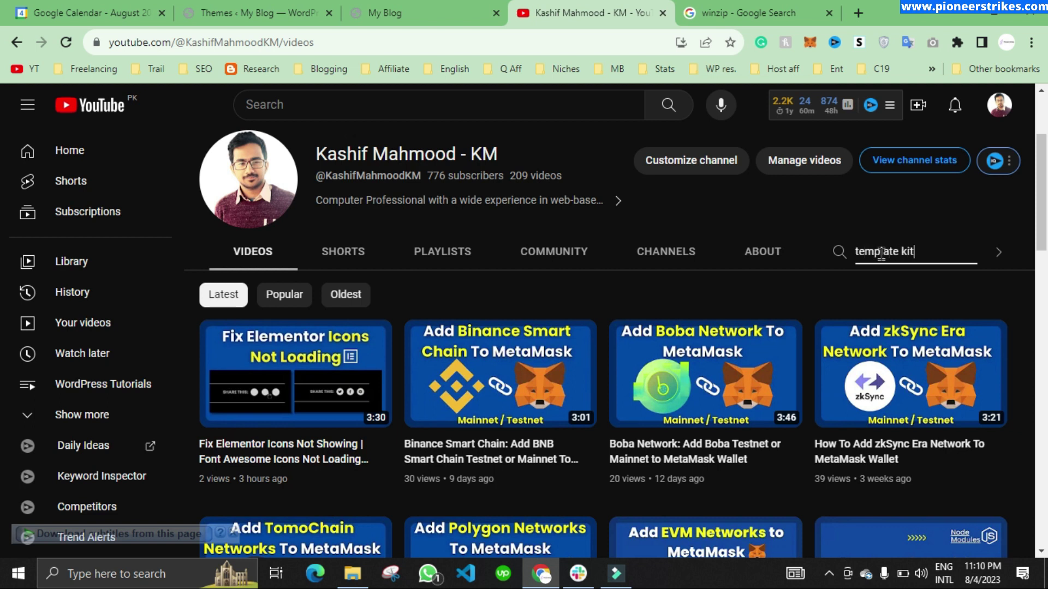
type("template kit")
key("Return")
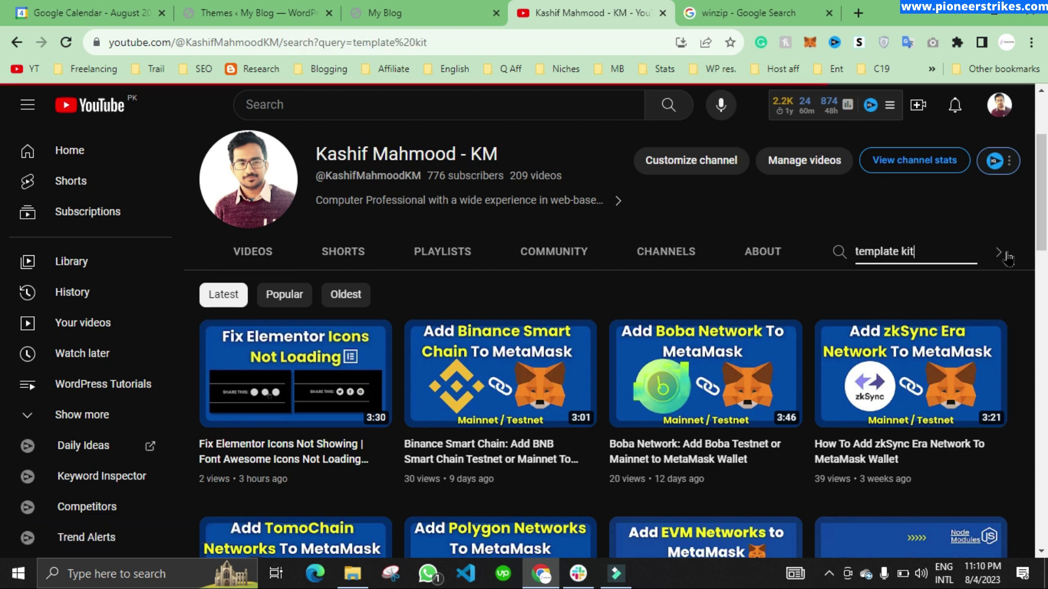
left_click(1007, 256)
scroll(491, 354, "down", 3)
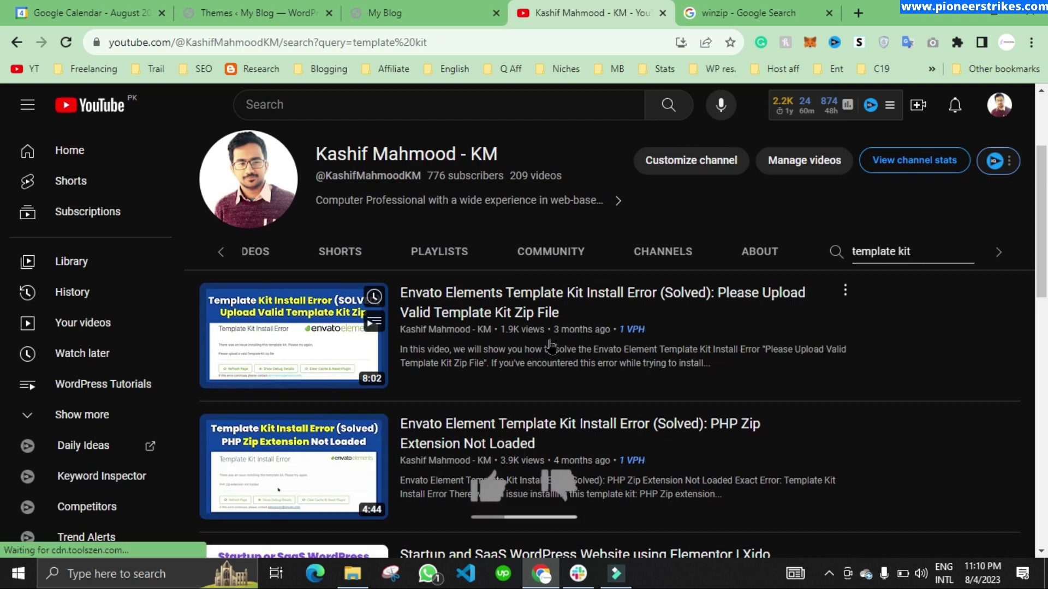
mouse_move(551, 347)
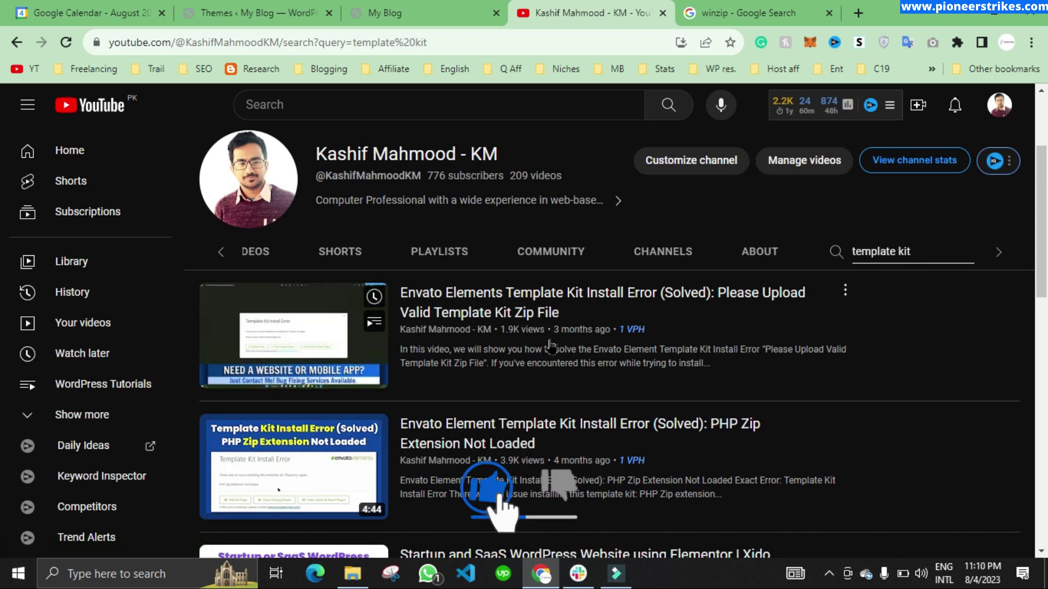
mouse_move(498, 452)
mouse_move(568, 321)
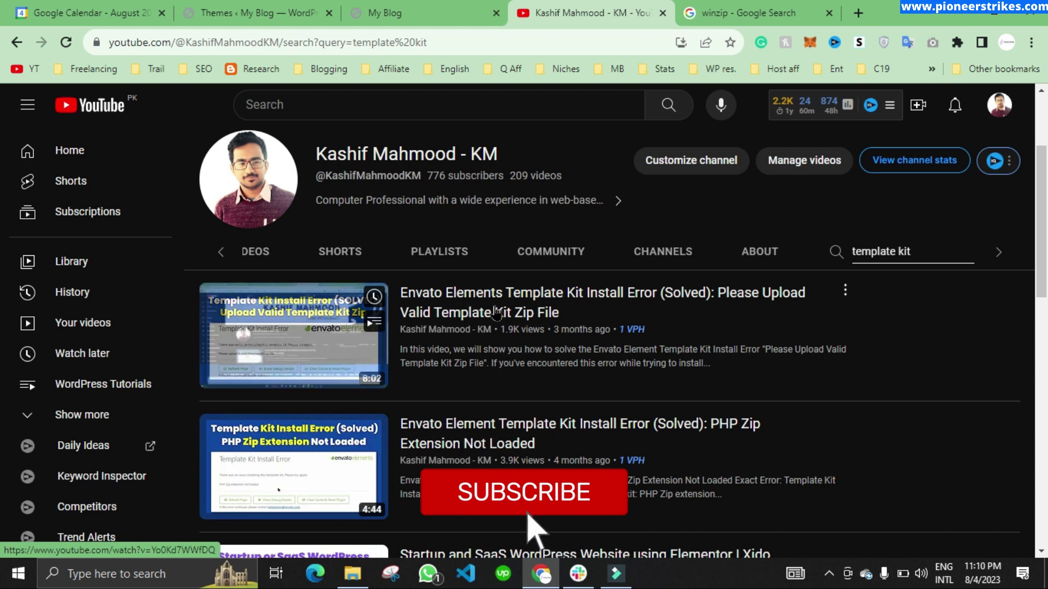